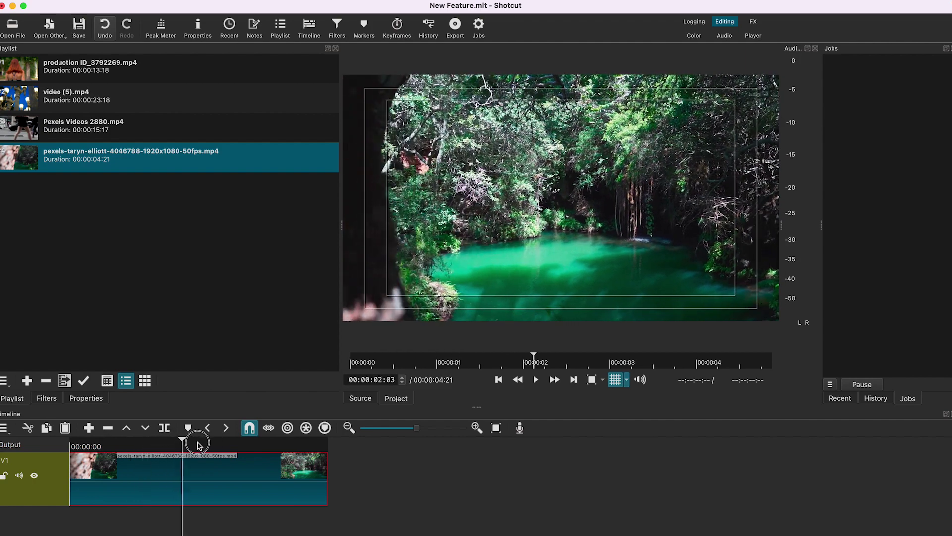
Return to the first frame and add a new video track above the forest clip.
{"action": "left_click_drag", "start_coordinate": [111, 445], "coordinate": [73, 442]}
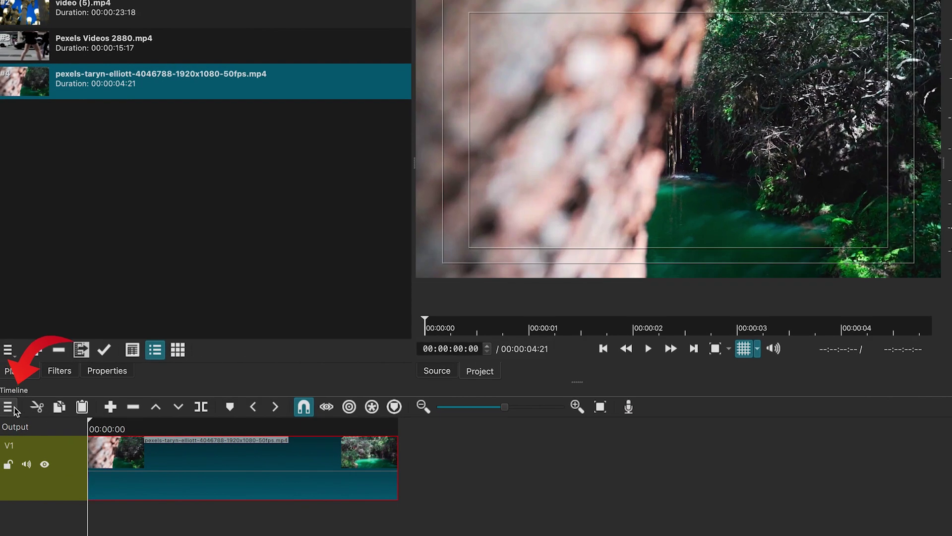
{"action": "left_click", "coordinate": [9, 406]}
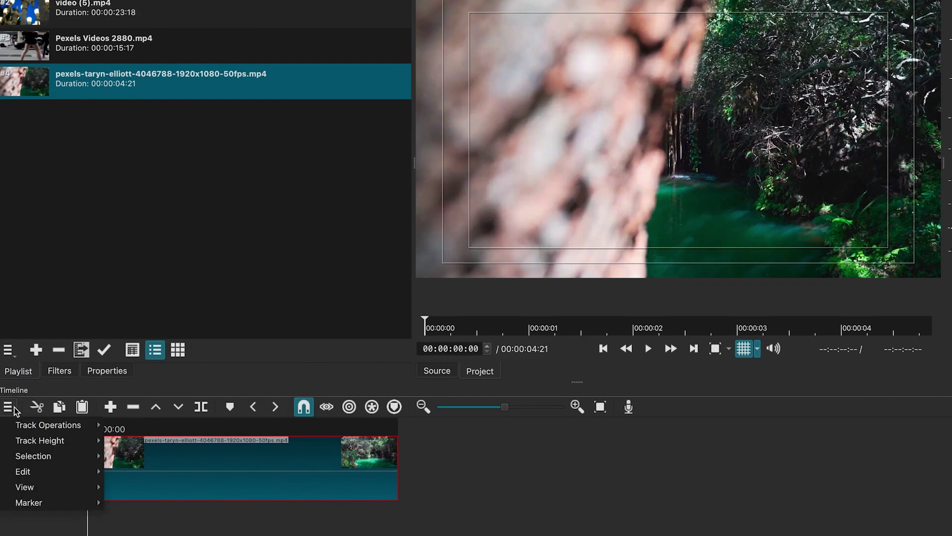
{"action": "mouse_move", "coordinate": [32, 427]}
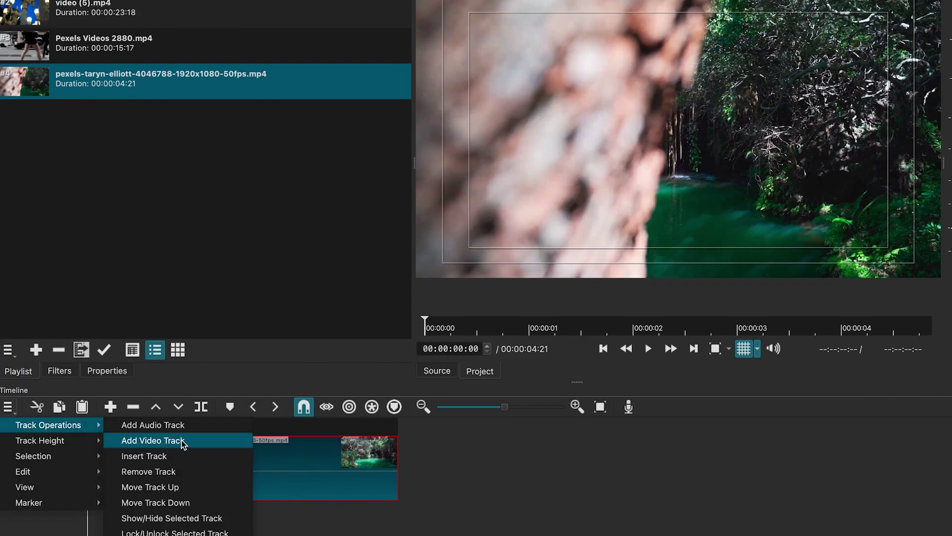
{"action": "left_click", "coordinate": [200, 439]}
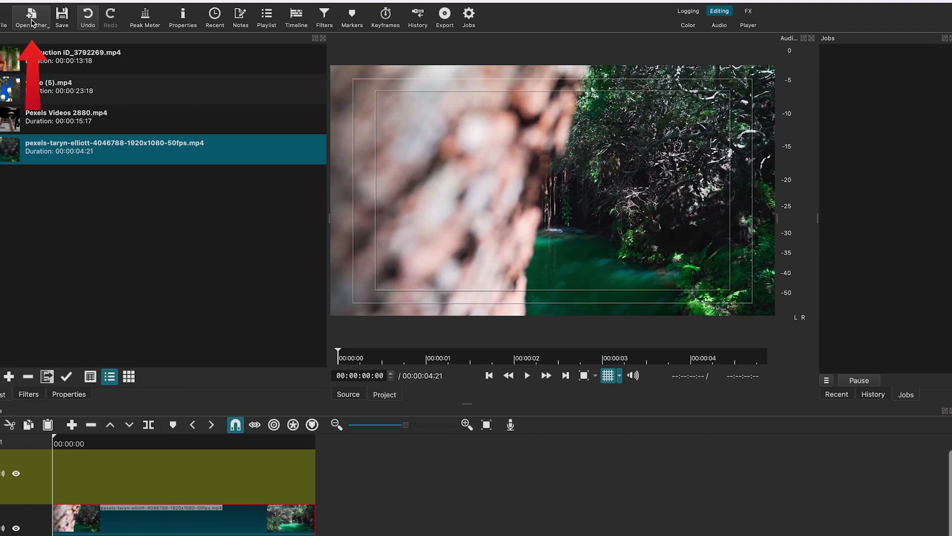
Create a transparent colour clip from the colour presets and load it into the source player.
{"action": "left_click", "coordinate": [43, 25]}
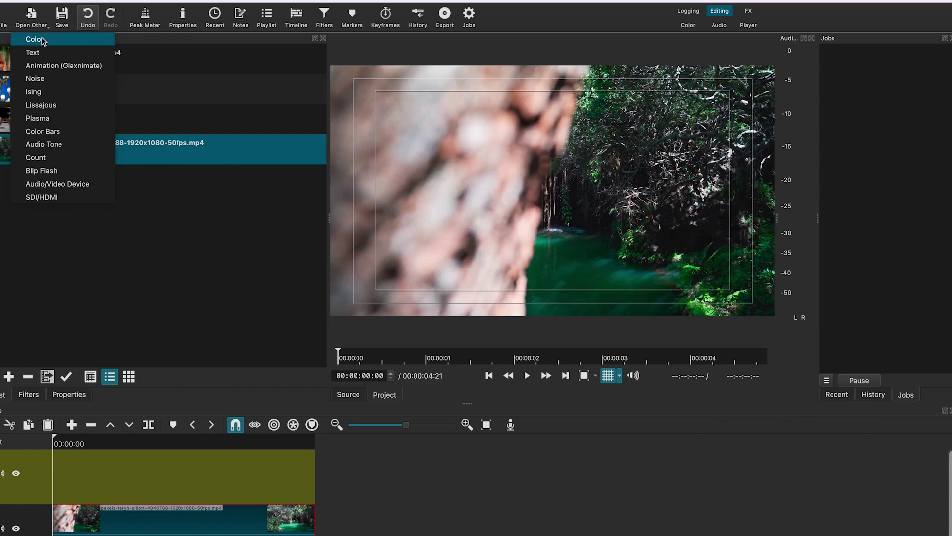
{"action": "left_click", "coordinate": [35, 38]}
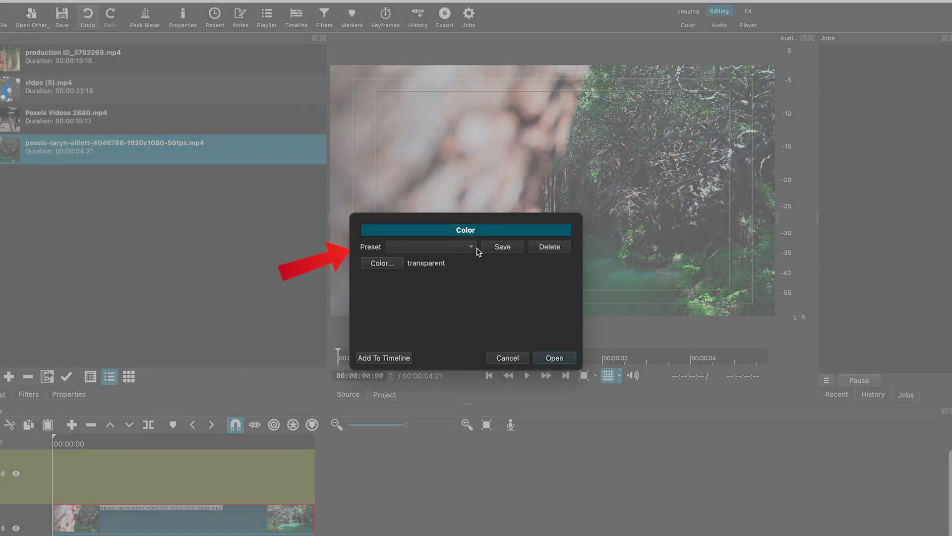
{"action": "left_click", "coordinate": [472, 247]}
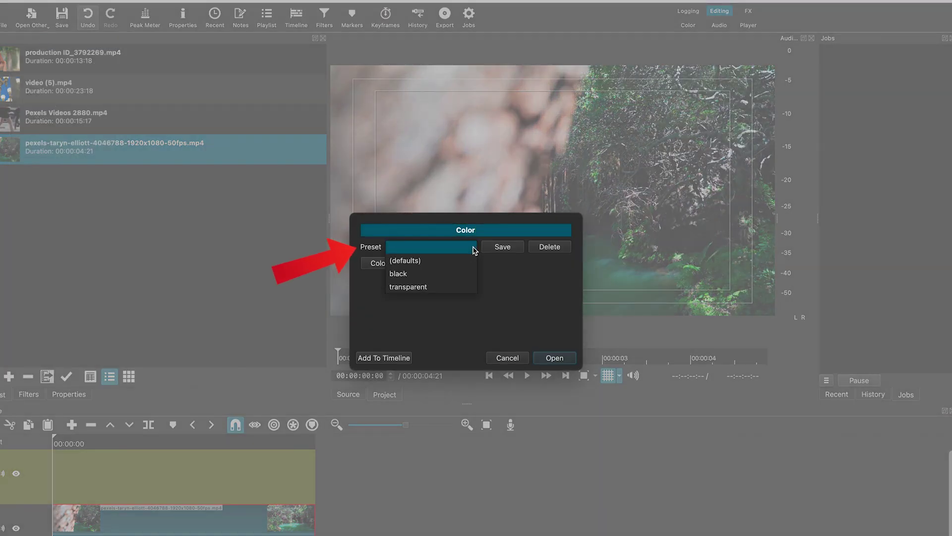
{"action": "left_click", "coordinate": [425, 288]}
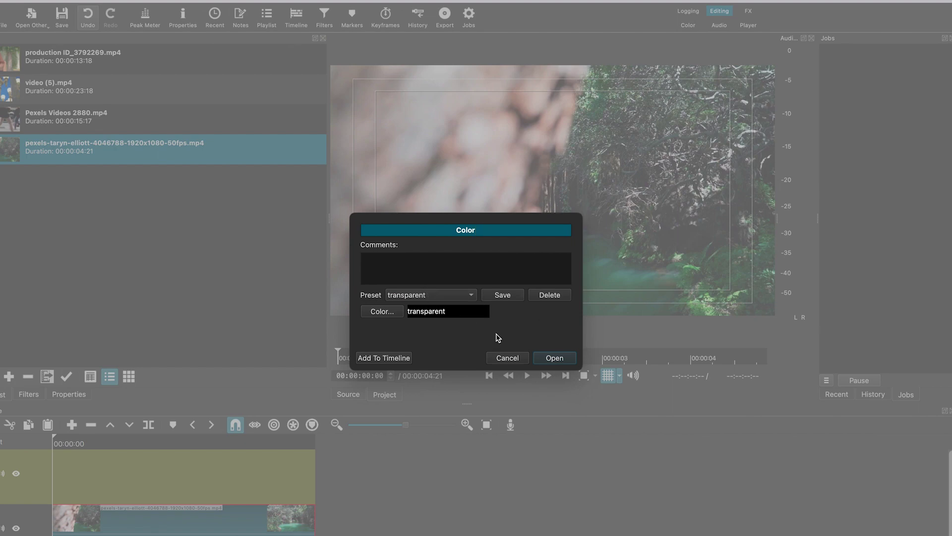
{"action": "left_click", "coordinate": [555, 358]}
Put the transparent clip on V2 at the forest clip's length and add Text: Simple reading ALASKA.
{"action": "left_click_drag", "start_coordinate": [551, 152], "coordinate": [125, 473]}
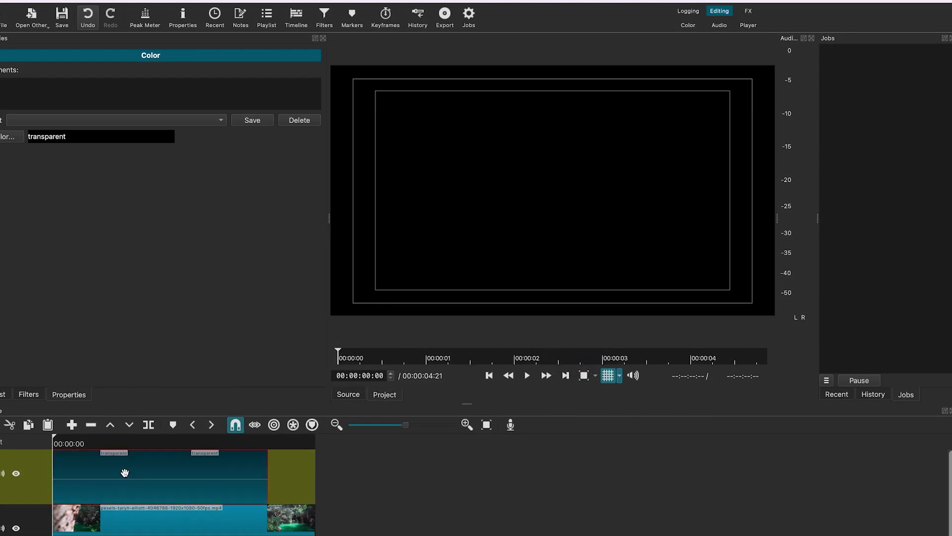
{"action": "left_click_drag", "start_coordinate": [264, 469], "coordinate": [315, 469]}
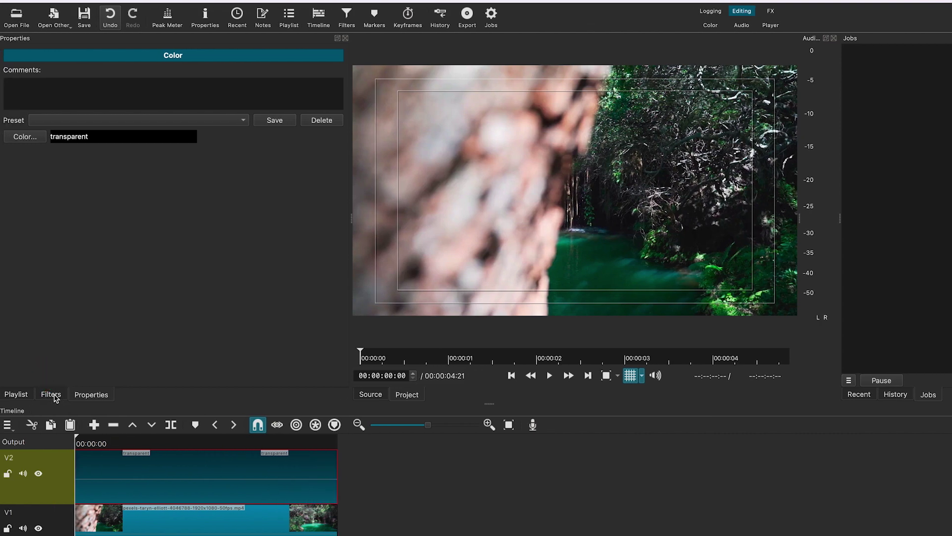
{"action": "left_click", "coordinate": [31, 394]}
{"action": "left_click", "coordinate": [9, 144]}
{"action": "type", "text": "text"}
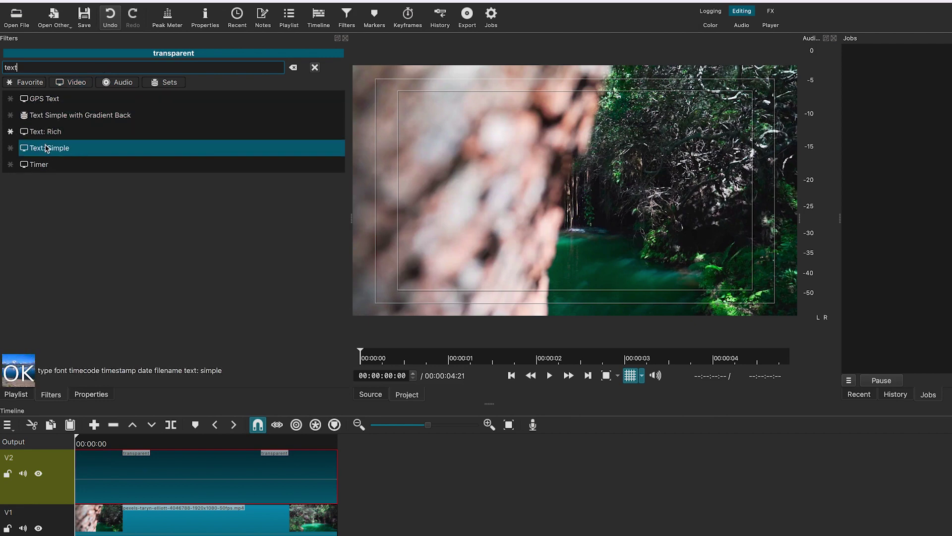
{"action": "left_click", "coordinate": [50, 148]}
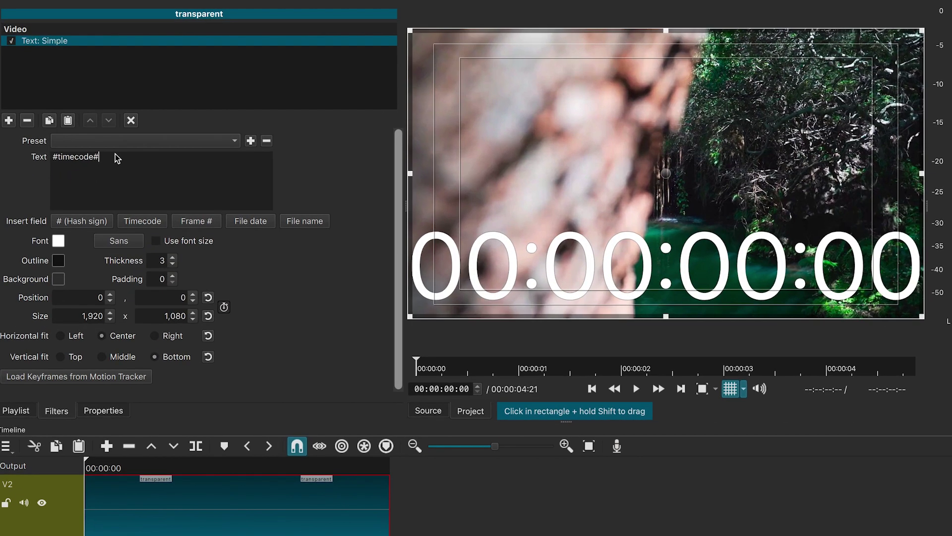
{"action": "left_click_drag", "start_coordinate": [100, 176], "coordinate": [38, 177]}
{"action": "type", "text": "A"}
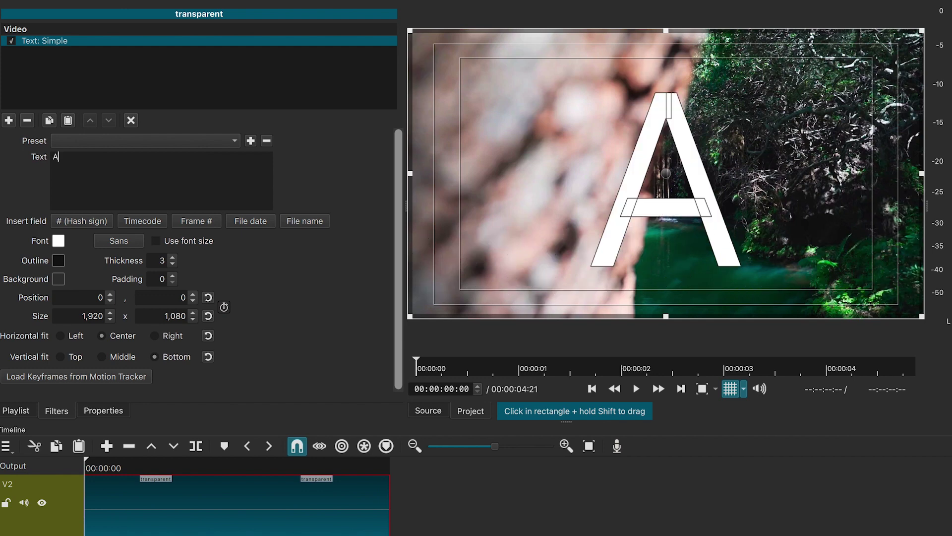
{"action": "type", "text": "LASKA"}
Set the title font to Arial Black and its vertical fit to Middle.
{"action": "left_click", "coordinate": [119, 241]}
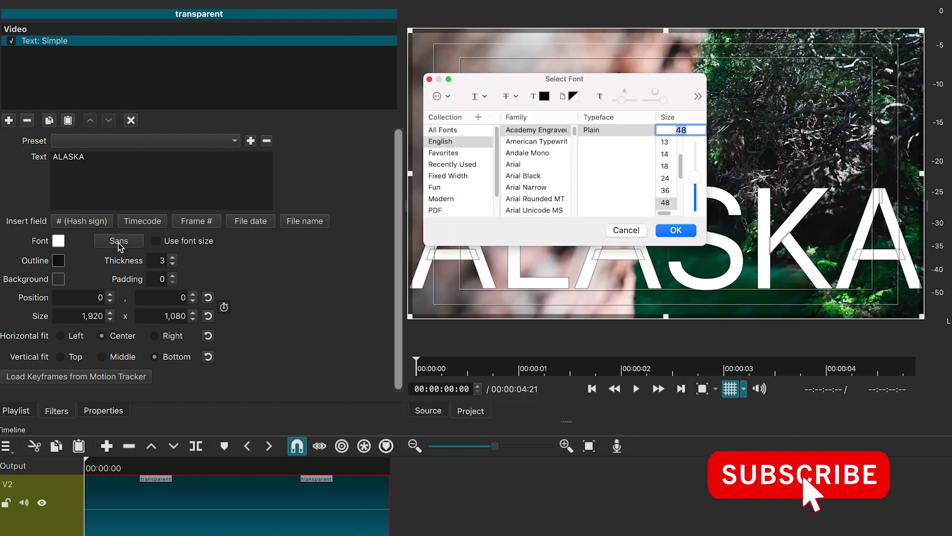
{"action": "left_click", "coordinate": [531, 176]}
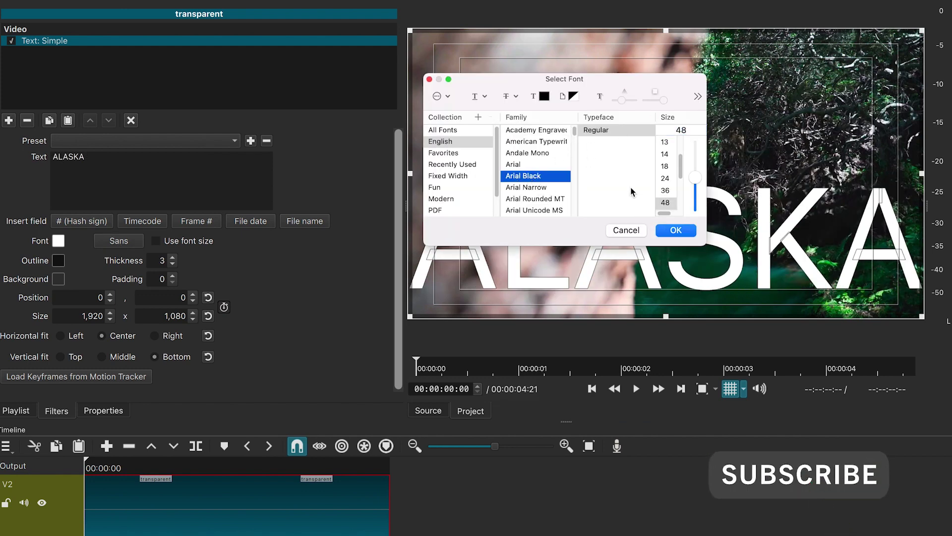
{"action": "left_click", "coordinate": [677, 231]}
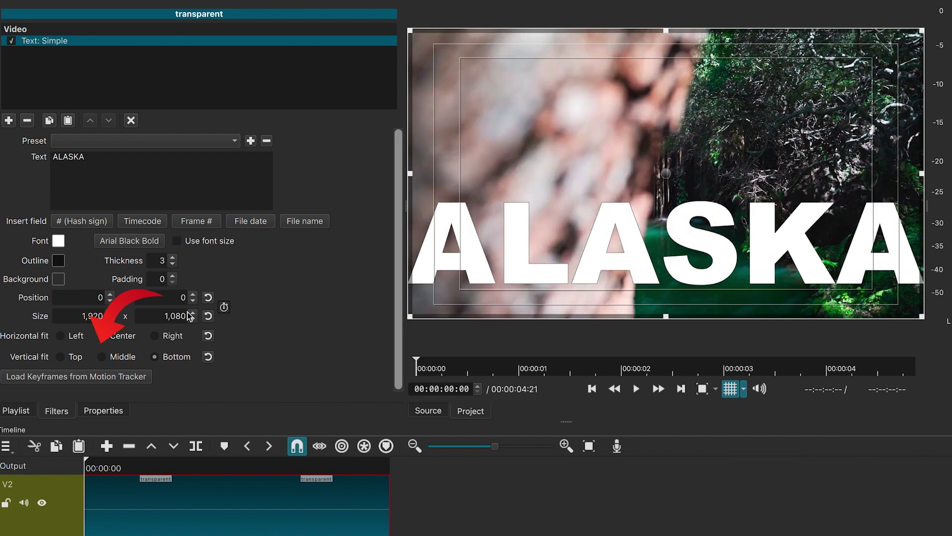
{"action": "left_click", "coordinate": [108, 357]}
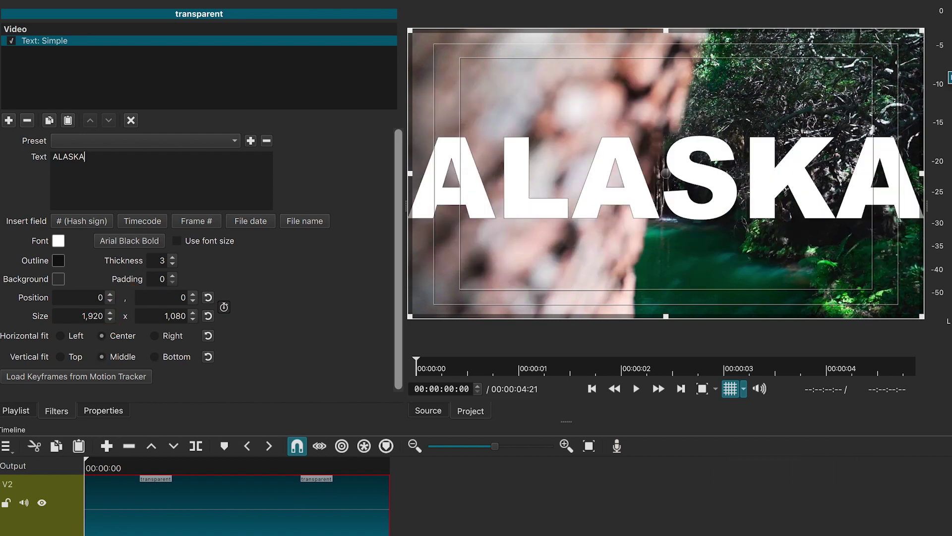
Resize and move the title box to 1,144 x 624 at position 378, 232.
{"action": "left_click_drag", "start_coordinate": [925, 29], "coordinate": [786, 106]}
{"action": "left_click_drag", "start_coordinate": [606, 209], "coordinate": [700, 150]}
{"action": "left_click_drag", "start_coordinate": [887, 47], "coordinate": [815, 92]}
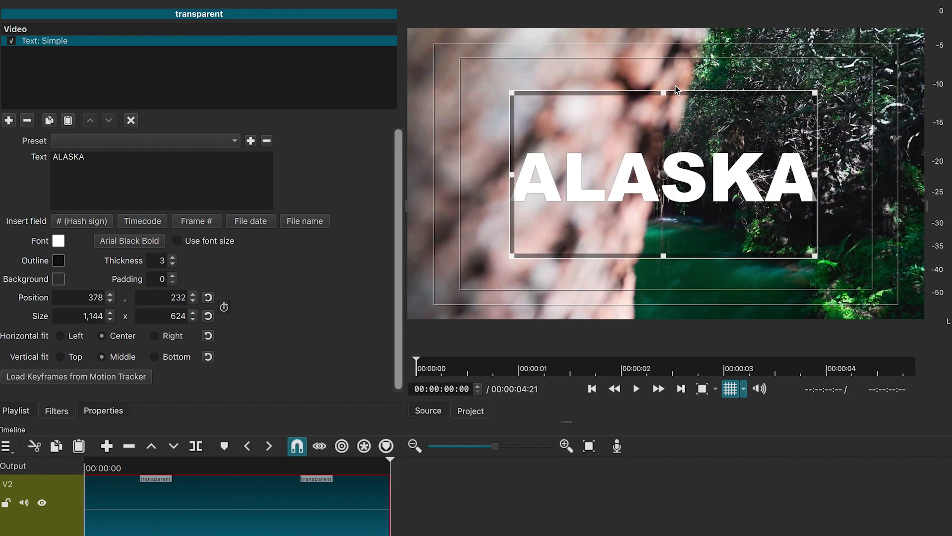
Scrub from an early frame to preview the title over later frames.
{"action": "left_click", "coordinate": [105, 468]}
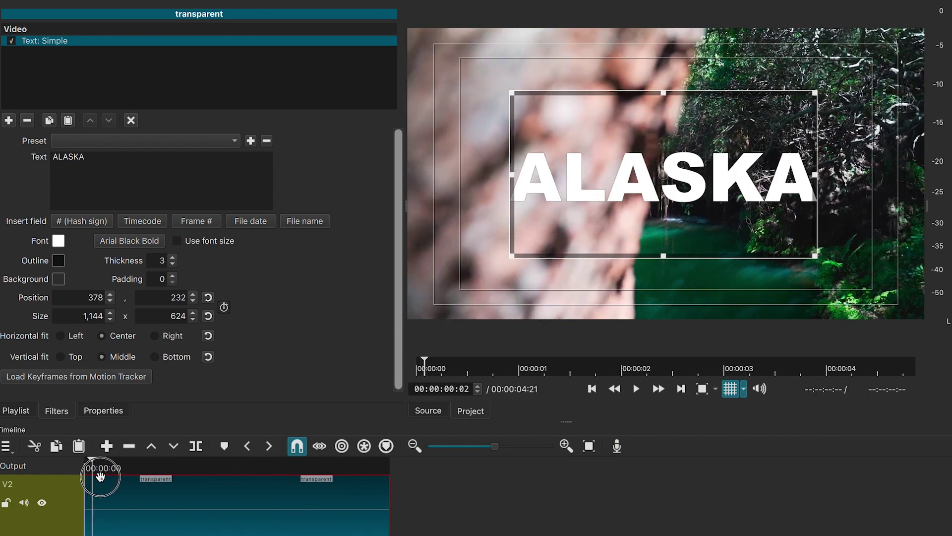
{"action": "left_click", "coordinate": [117, 478]}
{"action": "left_click_drag", "start_coordinate": [117, 477], "coordinate": [250, 477]}
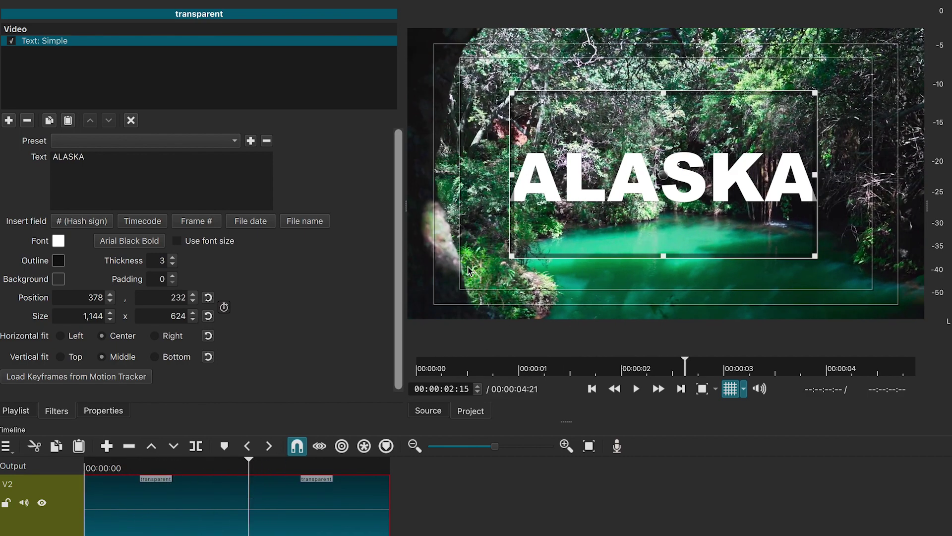
Add a third video track, V3, at the top of the timeline.
{"action": "key", "text": "Home"}
{"action": "left_click", "coordinate": [6, 445]}
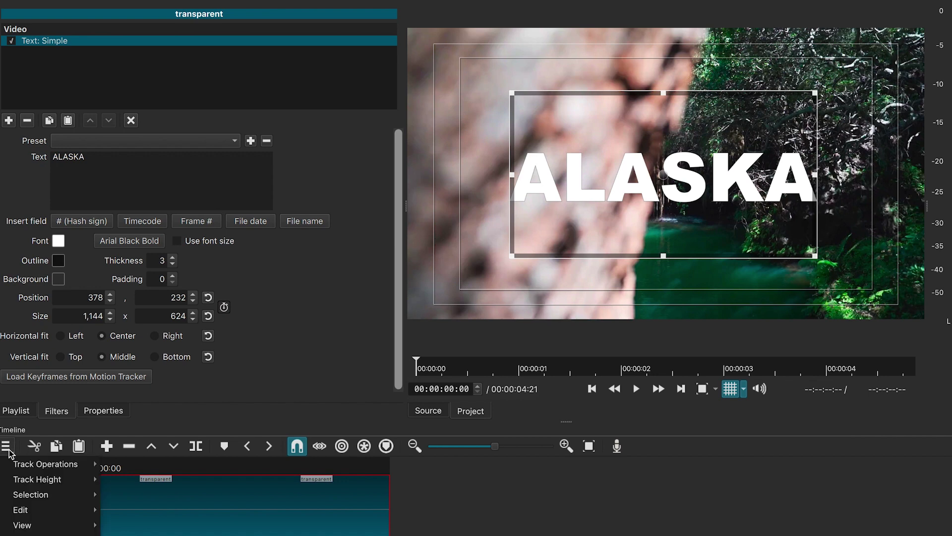
{"action": "mouse_move", "coordinate": [29, 466]}
{"action": "left_click", "coordinate": [144, 478]}
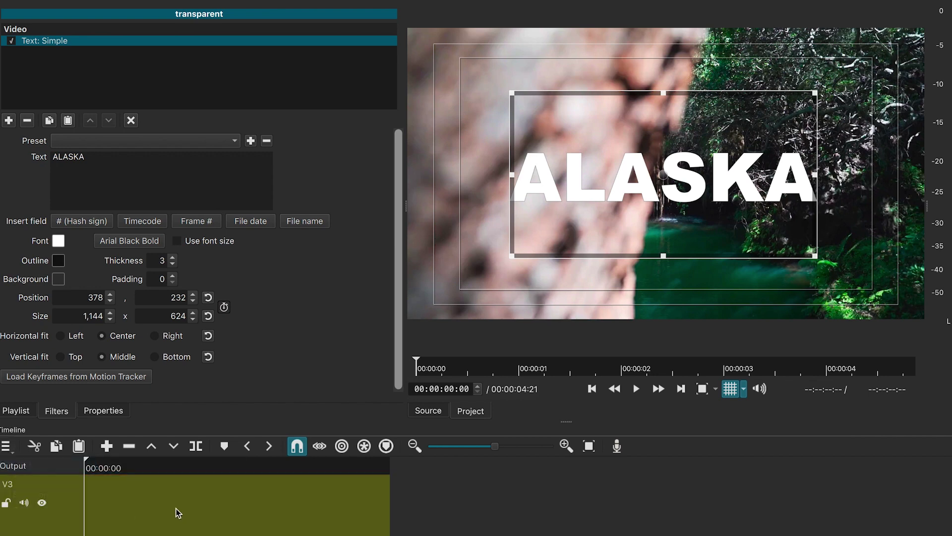
Place the forest clip from the playlist on V3 and move to frame 00:00:00:19.
{"action": "left_click", "coordinate": [15, 411]}
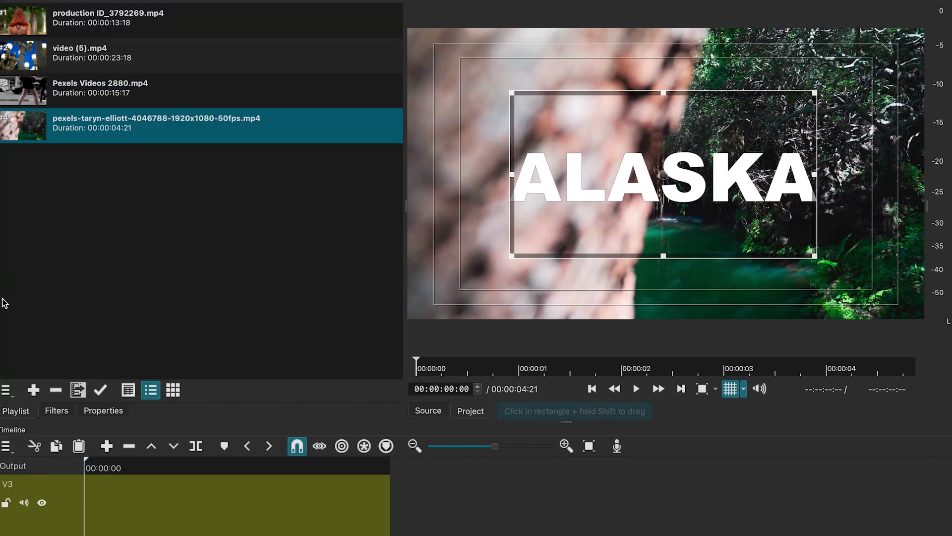
{"action": "left_click_drag", "start_coordinate": [22, 132], "coordinate": [254, 516]}
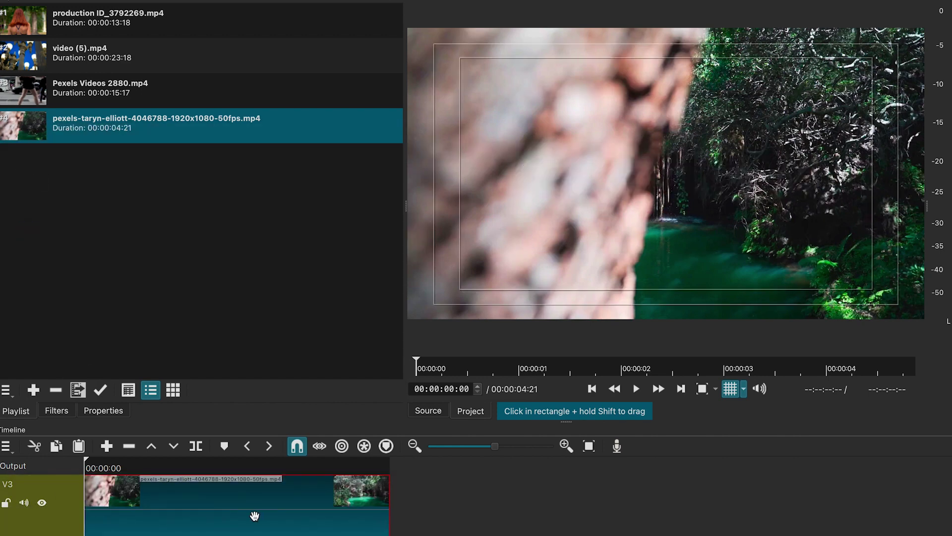
{"action": "left_click", "coordinate": [131, 461]}
{"action": "key", "text": "Home"}
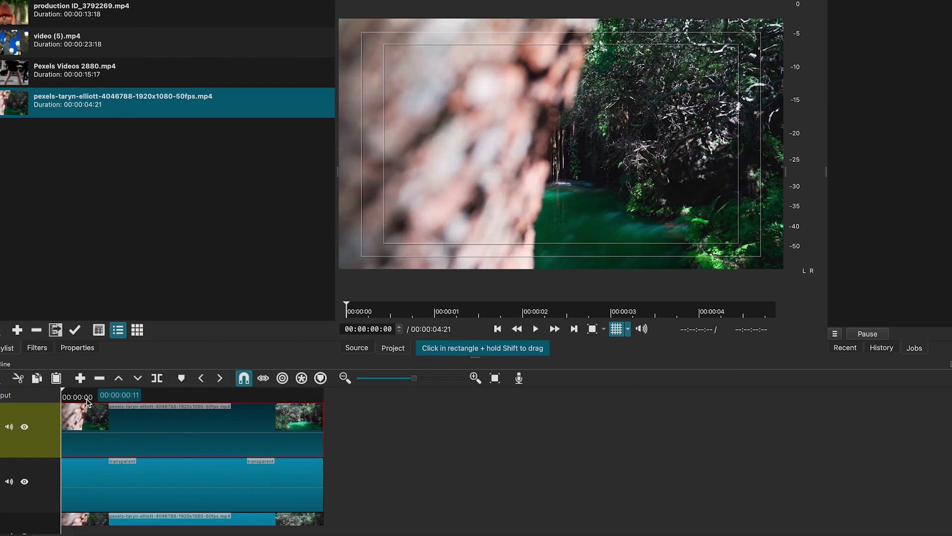
{"action": "left_click_drag", "start_coordinate": [64, 393], "coordinate": [104, 394]}
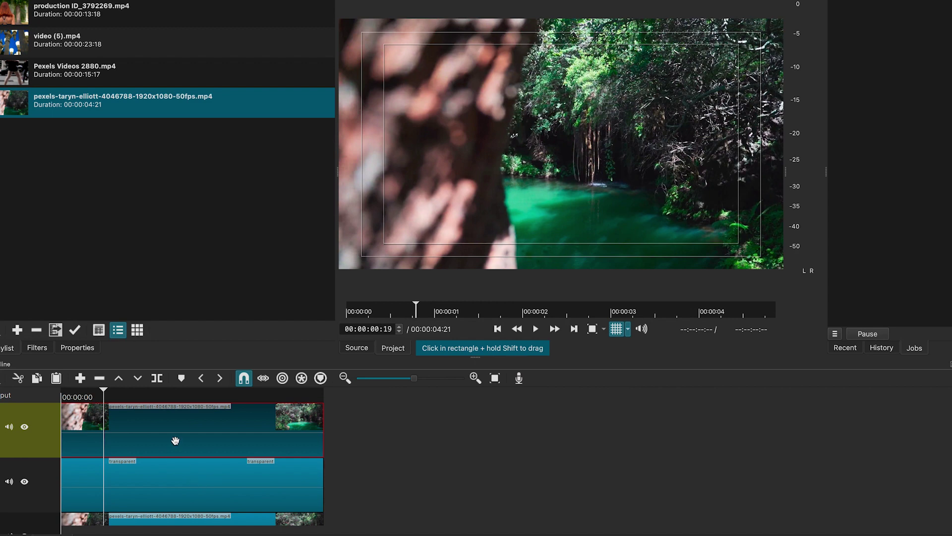
Search the top forest clip's filters for 'opac'.
{"action": "left_click", "coordinate": [36, 347]}
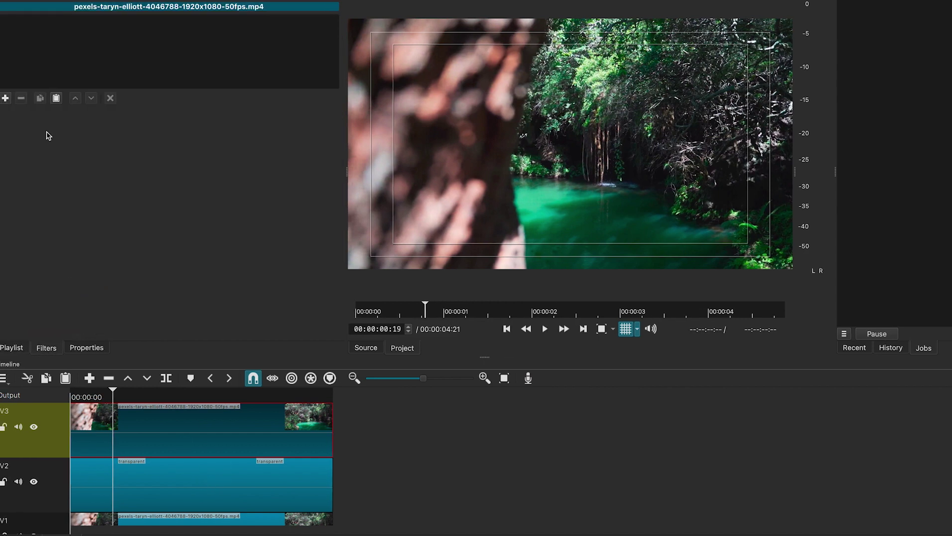
{"action": "left_click", "coordinate": [10, 98]}
{"action": "type", "text": "opaci"}
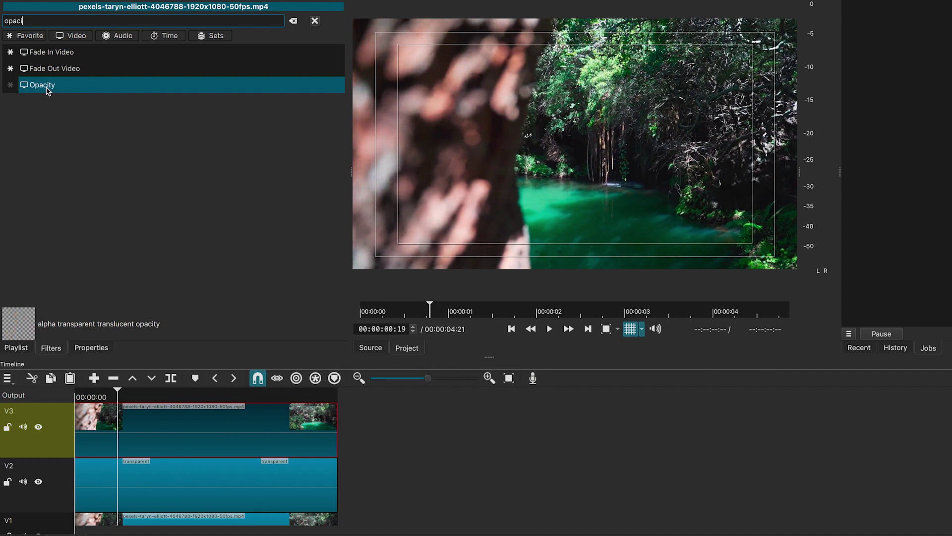
Add an Opacity filter at 89% to the top forest clip.
{"action": "left_click", "coordinate": [45, 86]}
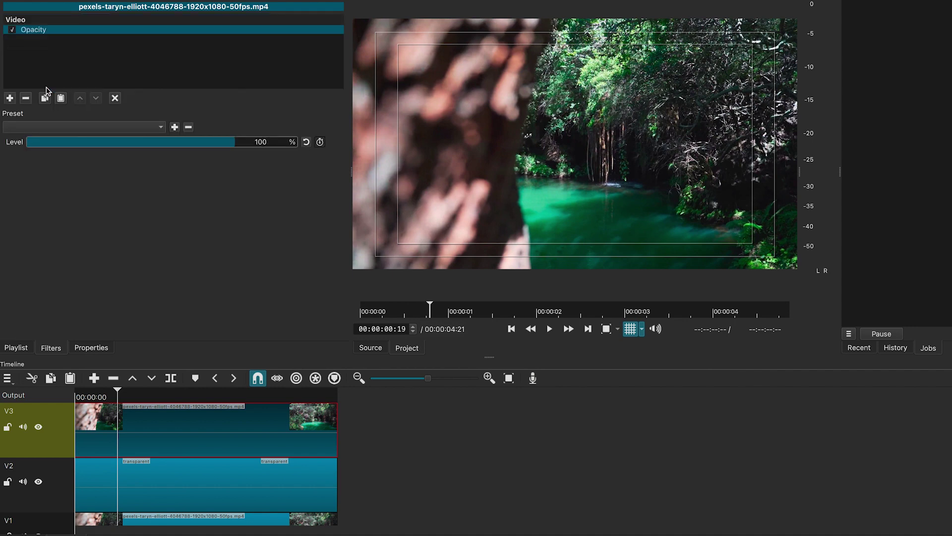
{"action": "left_click_drag", "start_coordinate": [232, 148], "coordinate": [213, 144]}
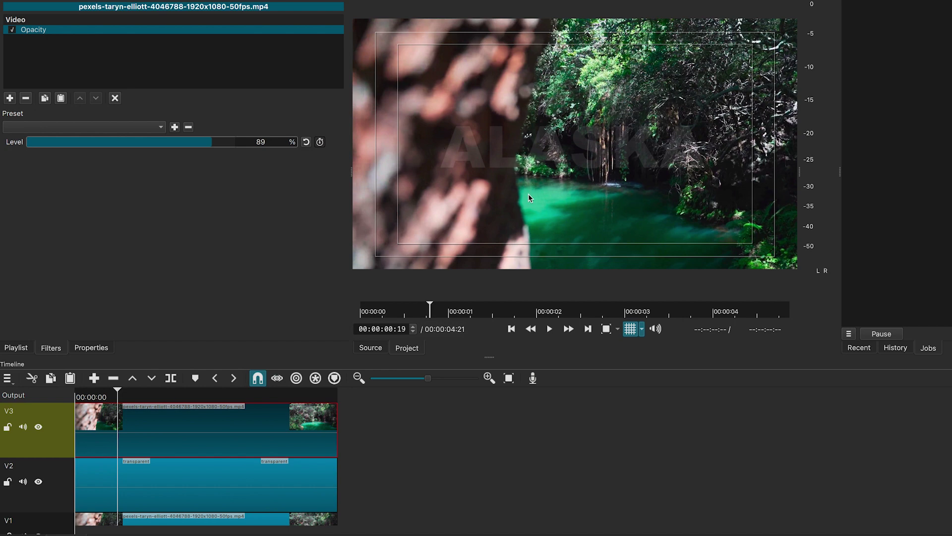
{"action": "left_click", "coordinate": [81, 395]}
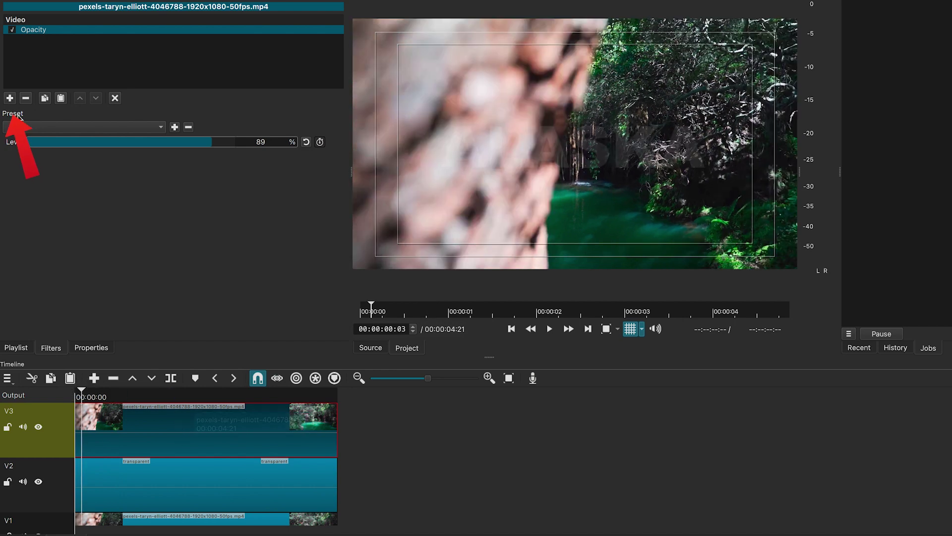
Add a Mask: Draw (Glaxnimate) filter and create the new mask file 2.rawr.
{"action": "left_click", "coordinate": [10, 97]}
{"action": "type", "text": "mask"}
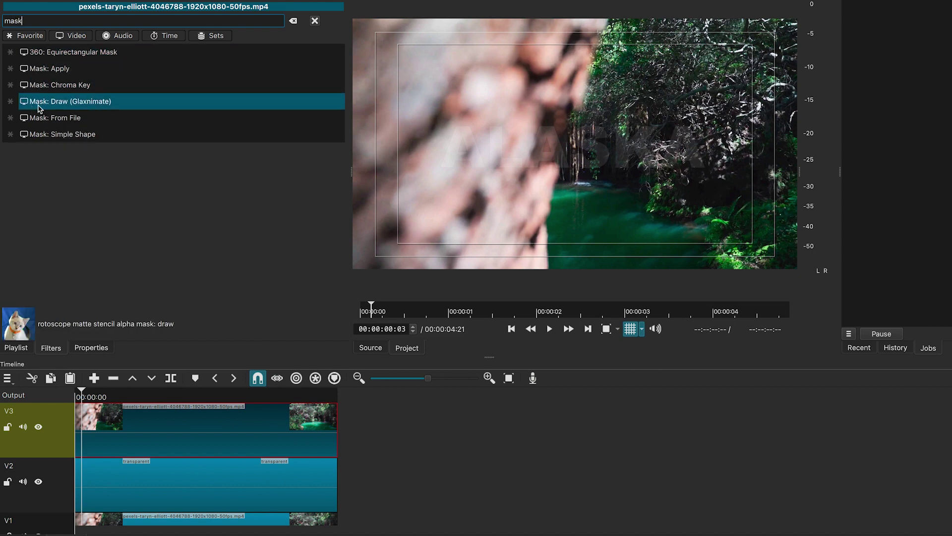
{"action": "left_click", "coordinate": [85, 102]}
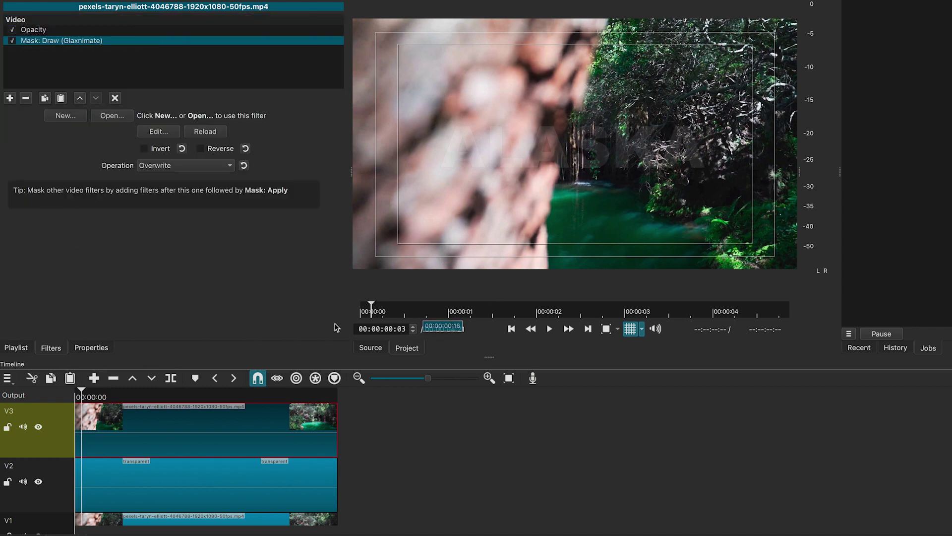
{"action": "left_click", "coordinate": [65, 116]}
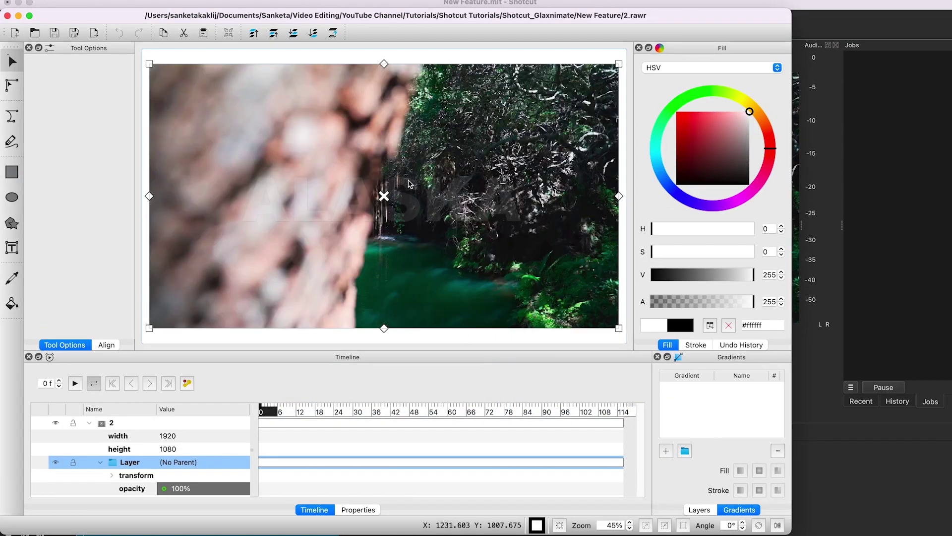
Move the Glaxnimate window aside, choose the Draw Bezier tool, and turn on keyframe recording.
{"action": "left_click_drag", "start_coordinate": [97, 17], "coordinate": [192, 28]}
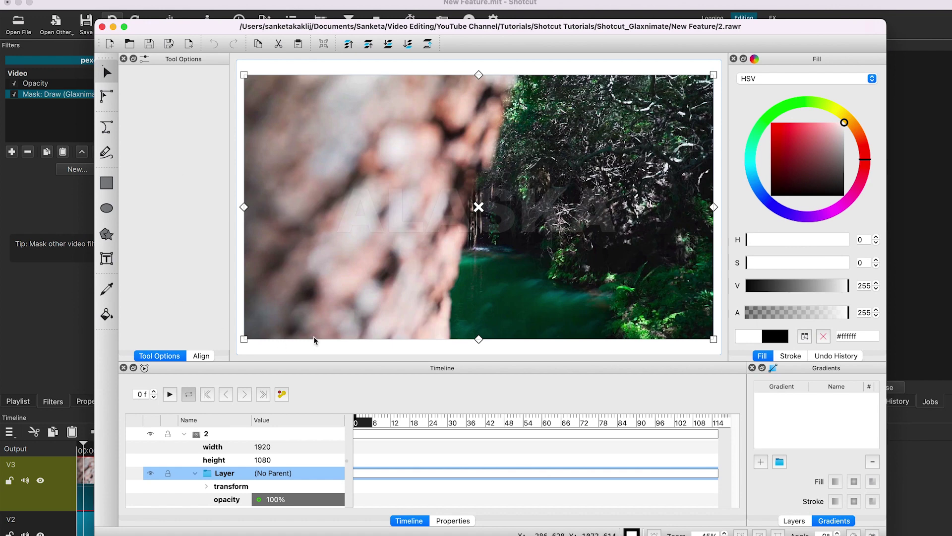
{"action": "left_click", "coordinate": [107, 133]}
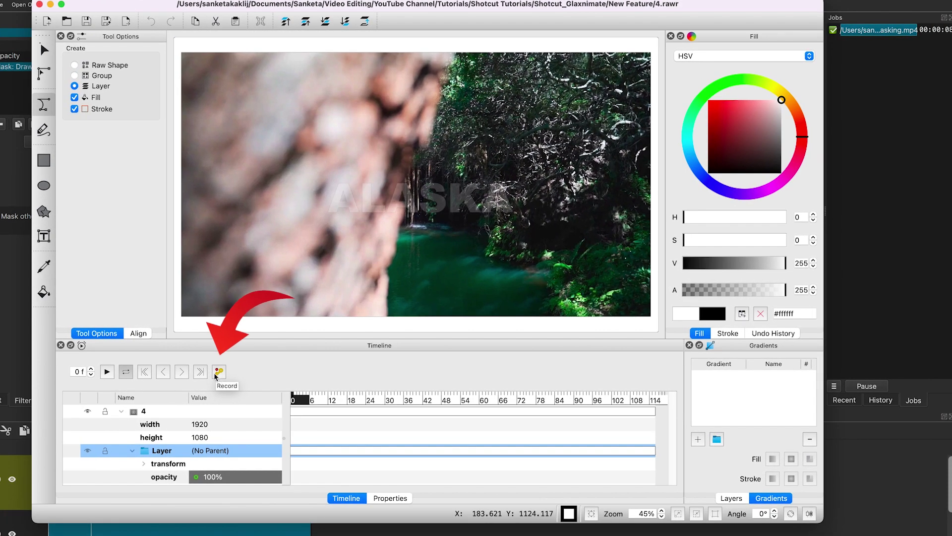
{"action": "left_click", "coordinate": [281, 395]}
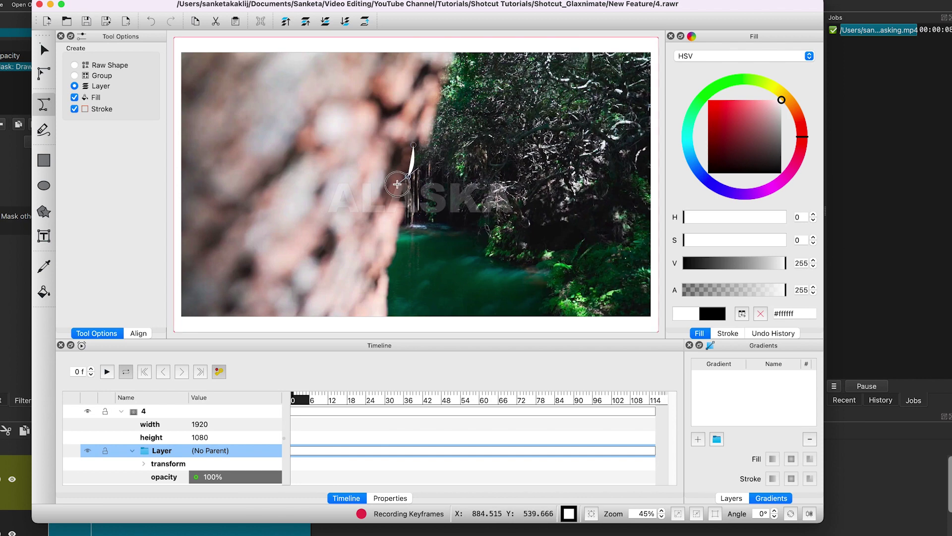
Outline the left part of the trunk with Bezier points, close the white shape, and advance to frame 1.
{"action": "left_click", "coordinate": [398, 232]}
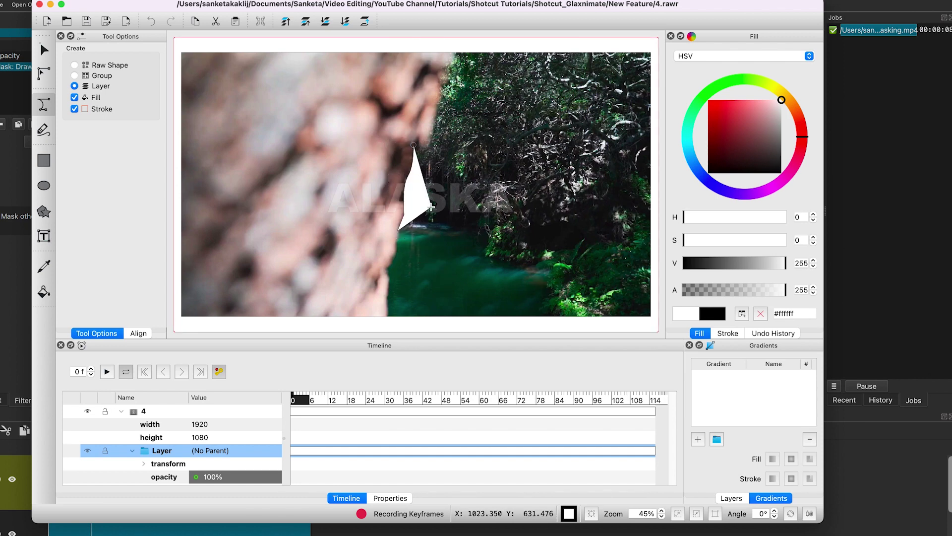
{"action": "left_click", "coordinate": [661, 511]}
{"action": "left_click", "coordinate": [662, 511]}
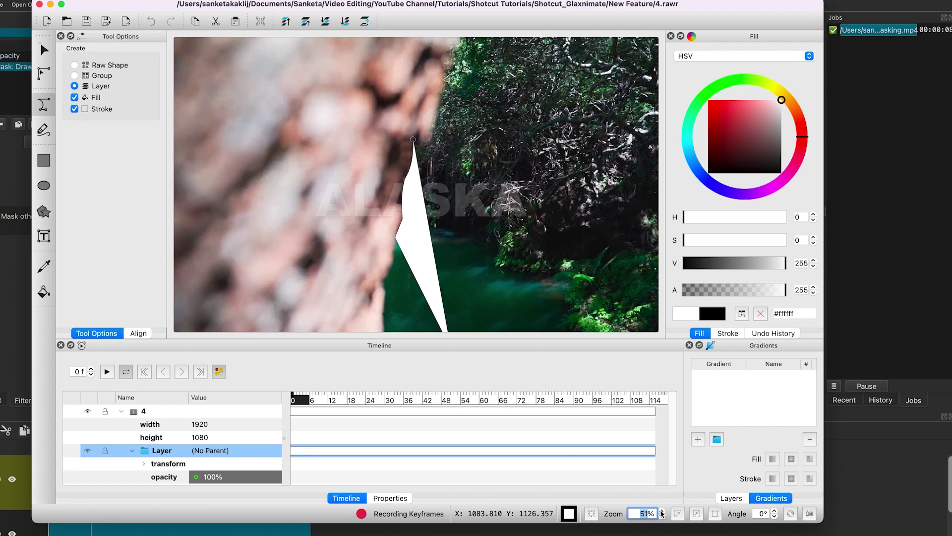
{"action": "left_click", "coordinate": [327, 256]}
{"action": "left_click", "coordinate": [270, 247]}
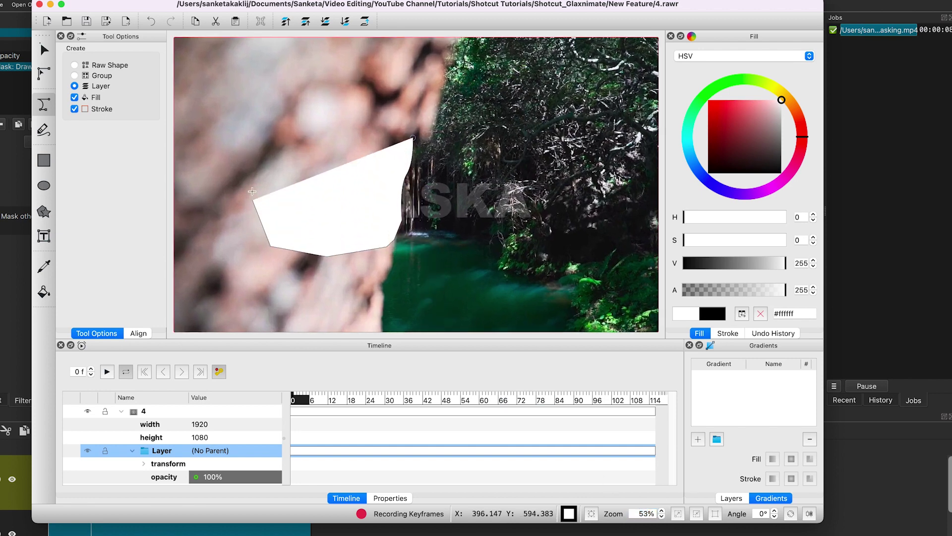
{"action": "left_click", "coordinate": [252, 191]}
{"action": "left_click", "coordinate": [255, 164]}
{"action": "left_click", "coordinate": [270, 145]}
{"action": "left_click", "coordinate": [341, 121]}
{"action": "left_click", "coordinate": [389, 117]}
{"action": "left_click", "coordinate": [413, 138]}
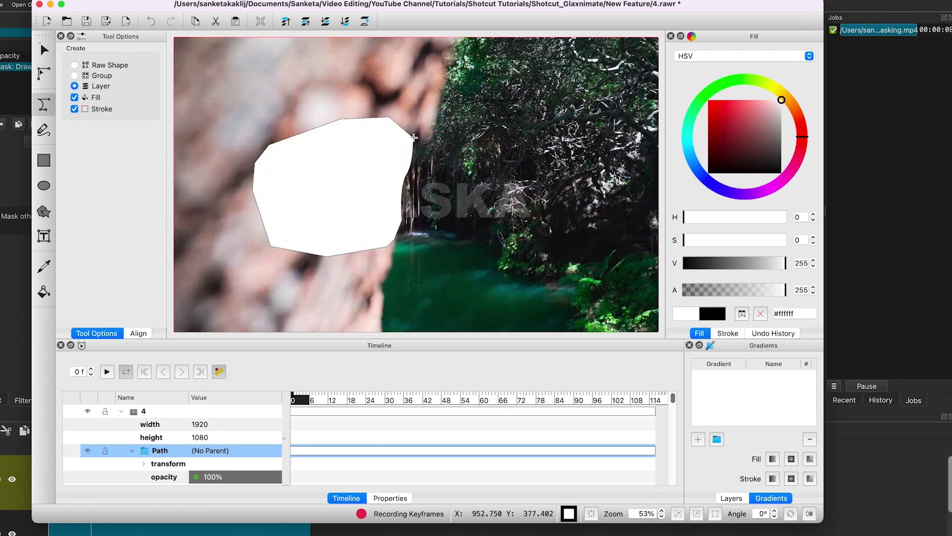
{"action": "left_click", "coordinate": [182, 372]}
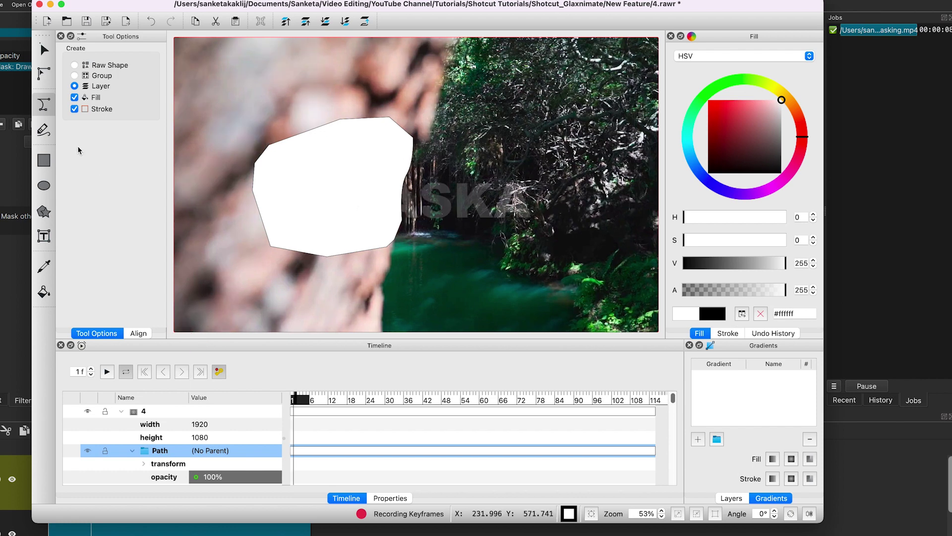
{"action": "left_click", "coordinate": [43, 75]}
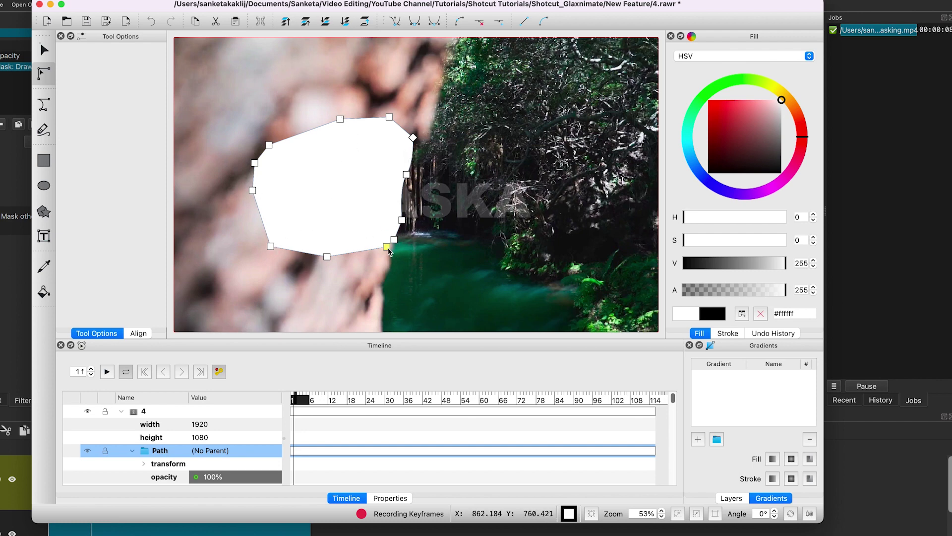
Pull the mask's right-edge nodes onto the trunk edge on frames 1 and 2.
{"action": "left_click_drag", "start_coordinate": [387, 247], "coordinate": [378, 255]}
{"action": "mouse_move", "coordinate": [407, 175]}
{"action": "left_mouse_down"}
{"action": "mouse_move", "coordinate": [371, 185]}
{"action": "mouse_move", "coordinate": [405, 162]}
{"action": "mouse_move", "coordinate": [405, 179]}
{"action": "left_mouse_up"}
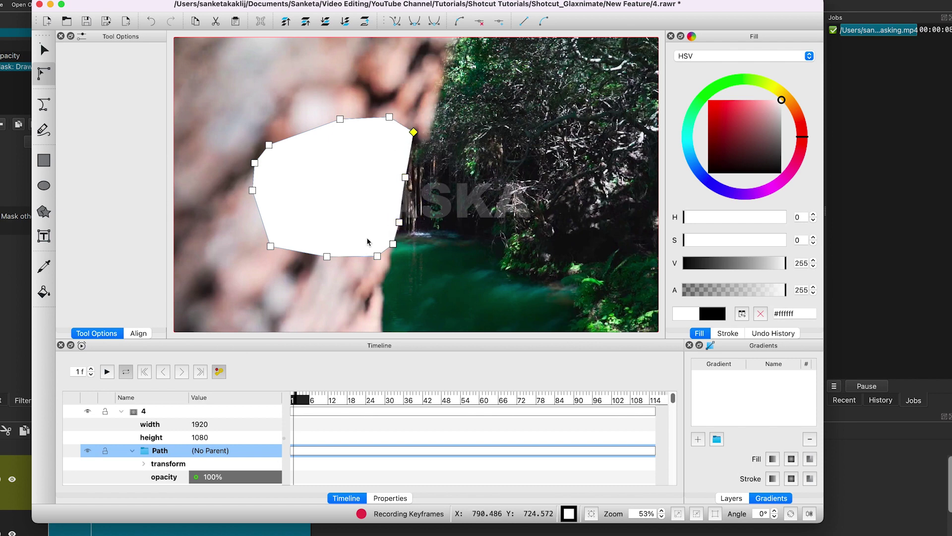
{"action": "left_click", "coordinate": [181, 372]}
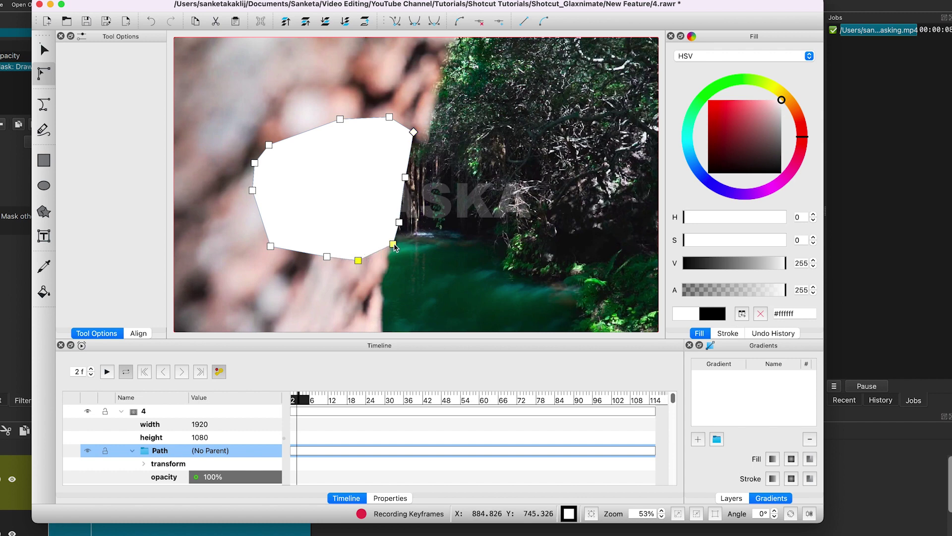
{"action": "left_click_drag", "start_coordinate": [405, 177], "coordinate": [385, 194]}
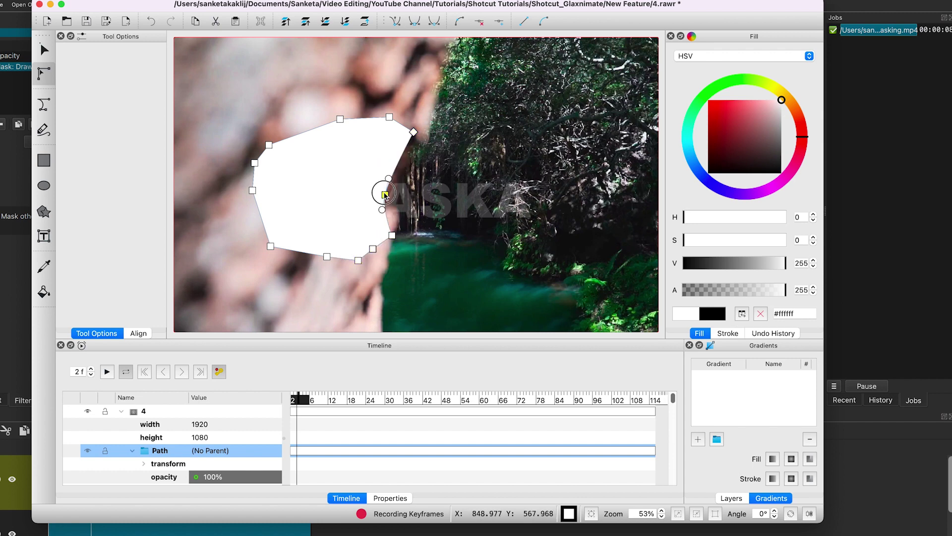
{"action": "scroll", "coordinate": [384, 194], "scroll_direction": "up", "scroll_amount": 5}
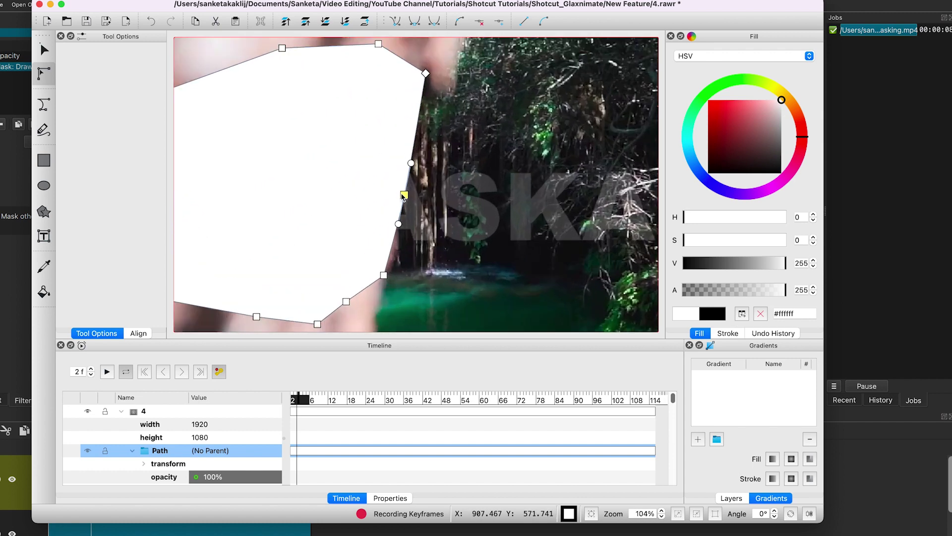
Curve the lower nodes with handles so the edge follows the trunk outline.
{"action": "left_click_drag", "start_coordinate": [379, 296], "coordinate": [385, 283]}
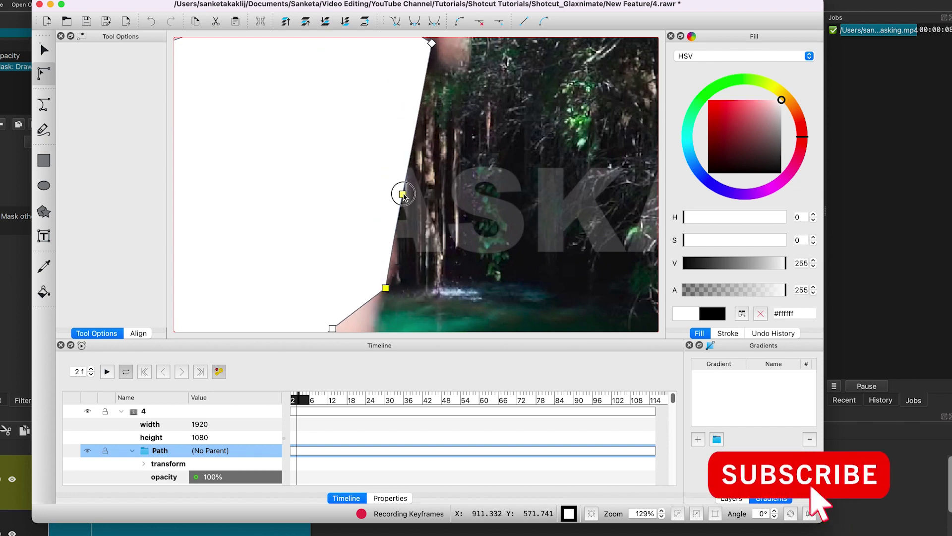
{"action": "left_click_drag", "start_coordinate": [402, 194], "coordinate": [399, 196]}
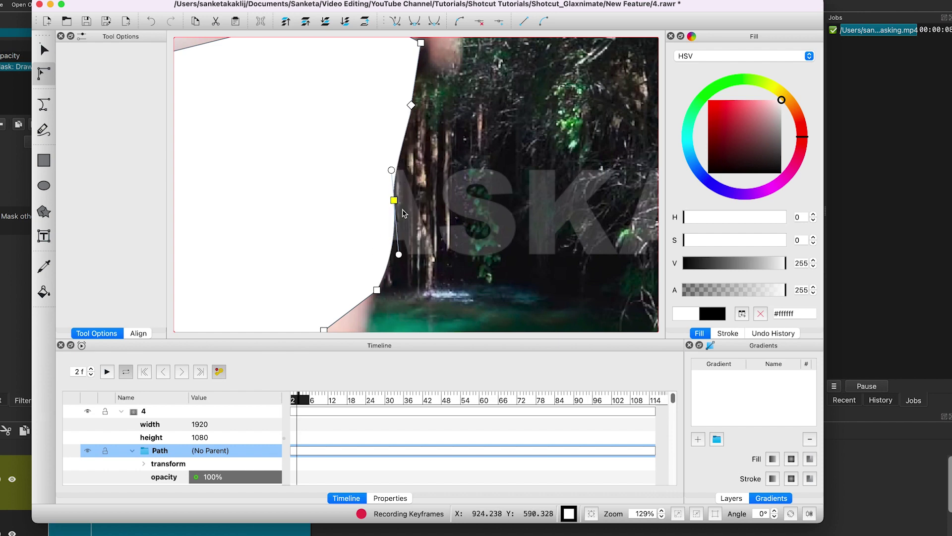
{"action": "right_click", "coordinate": [371, 292]}
{"action": "left_click", "coordinate": [419, 350]}
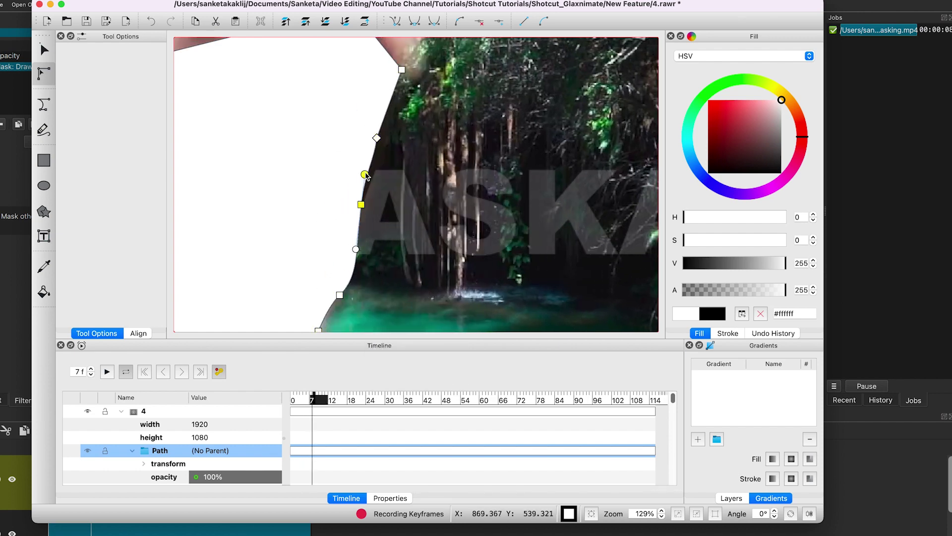
{"action": "left_click", "coordinate": [335, 282]}
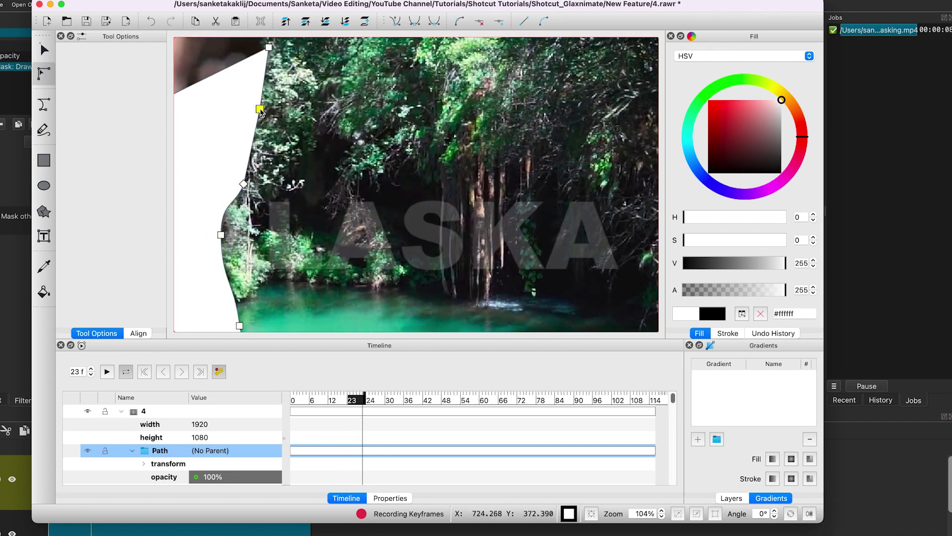
{"action": "left_click", "coordinate": [204, 234]}
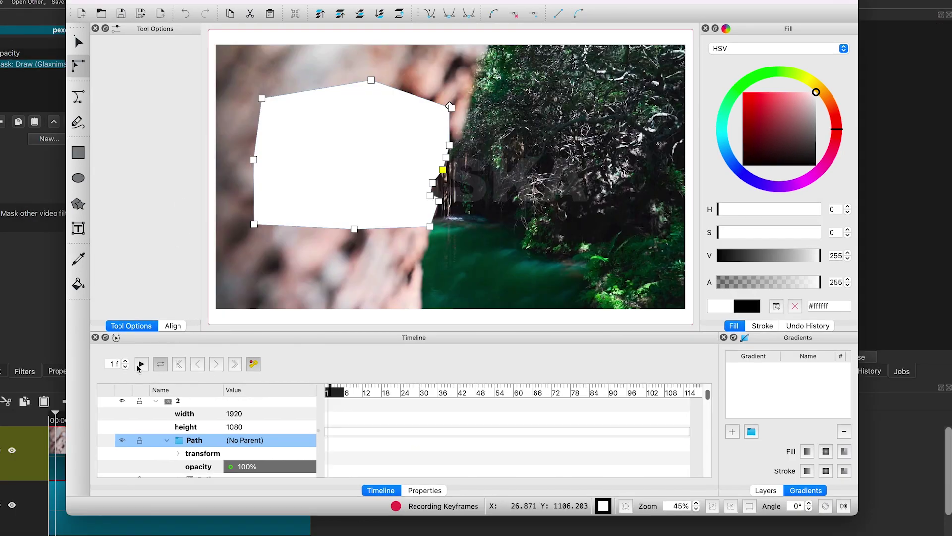
Play back and stop the mask animation, then close Glaxnimate.
{"action": "left_click", "coordinate": [139, 366]}
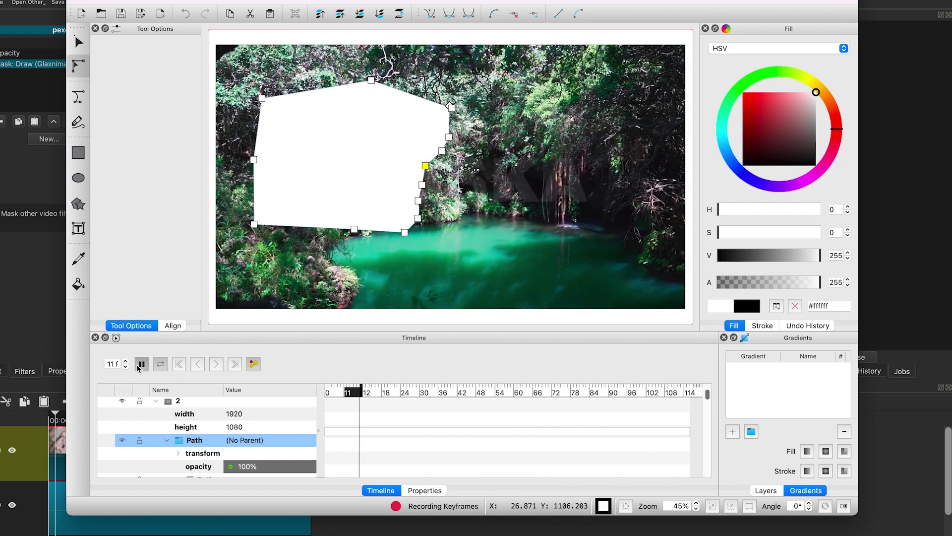
{"action": "left_click", "coordinate": [141, 364]}
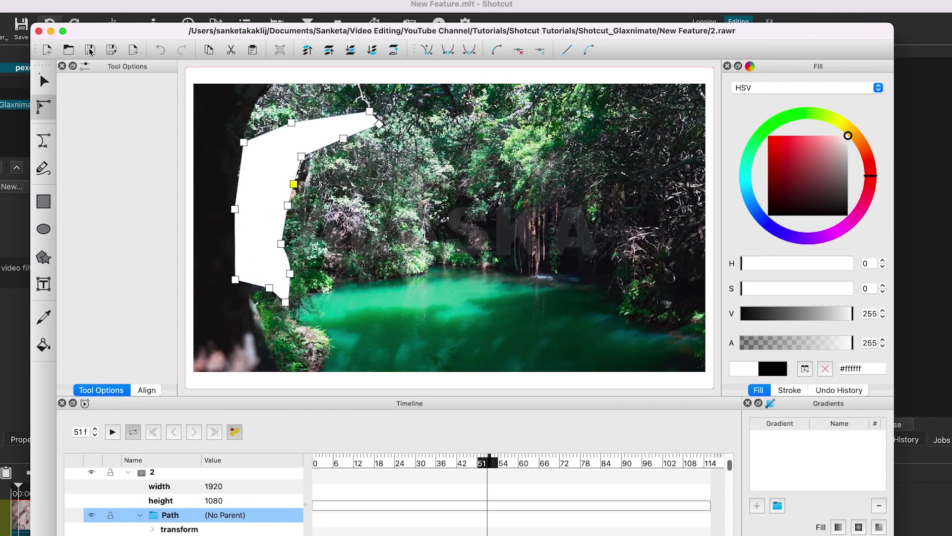
{"action": "left_click", "coordinate": [39, 32]}
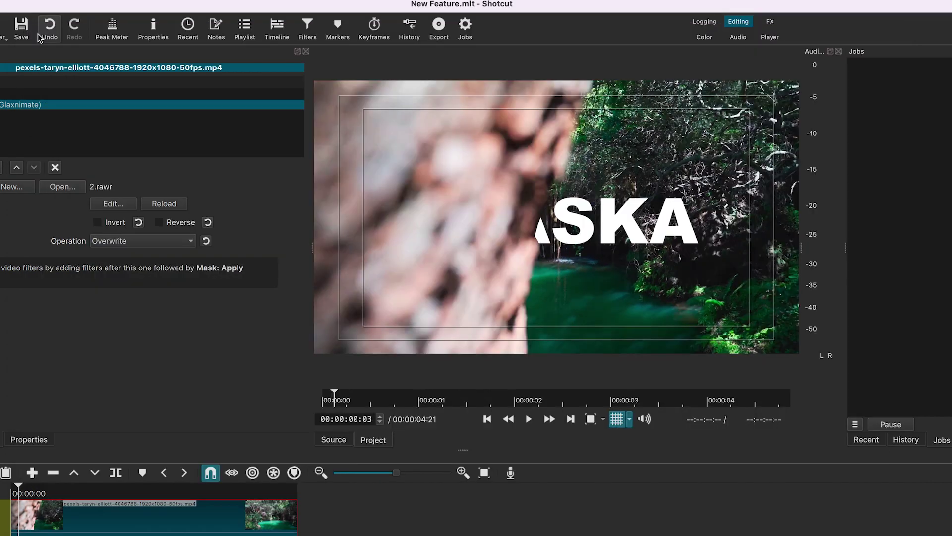
Reload the edited mask in Mask: Draw and bring up the Opacity filter's settings.
{"action": "left_click", "coordinate": [165, 204]}
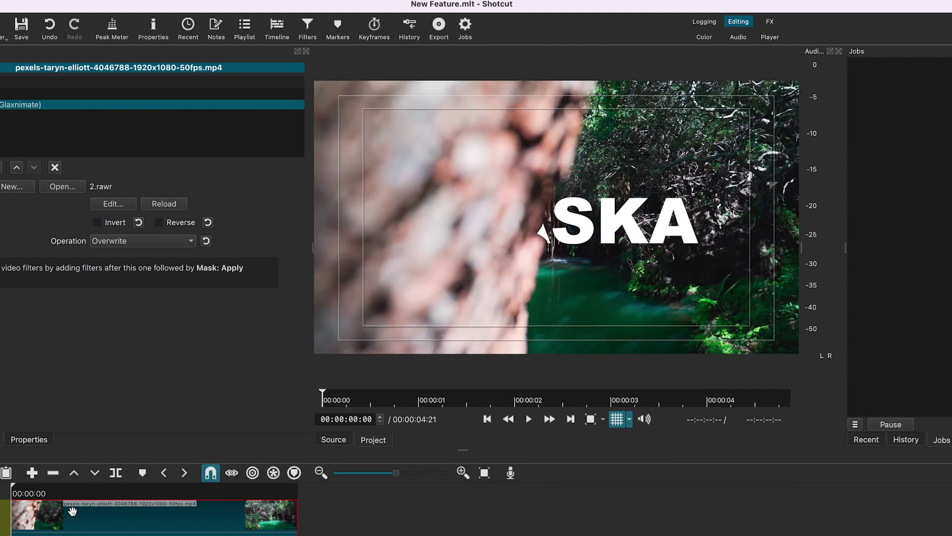
{"action": "left_click", "coordinate": [36, 89]}
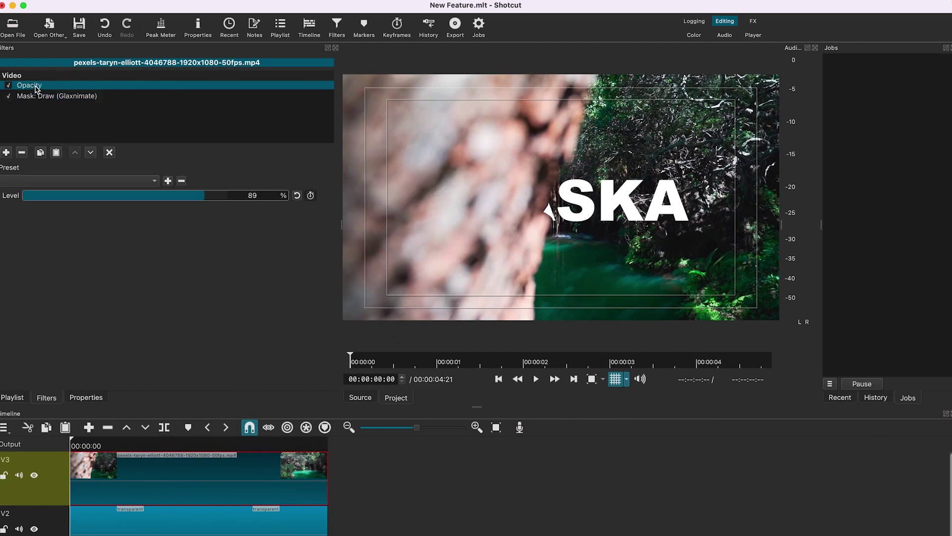